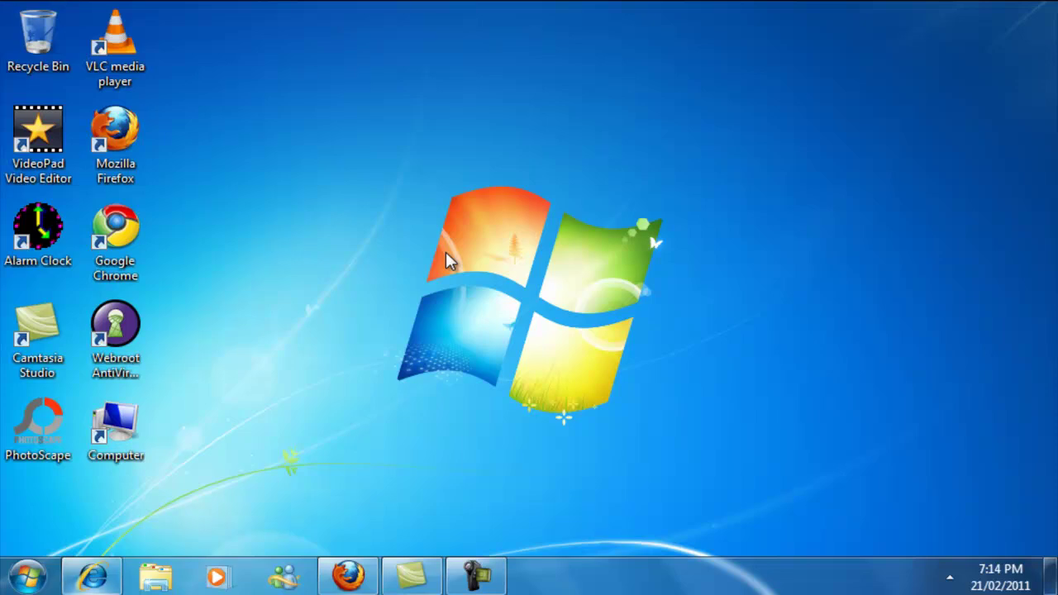
# - Switch to the GRC DNS Benchmark page in Internet Explorer, then download and run DNSBench.exe
pyautogui.press('super+1')
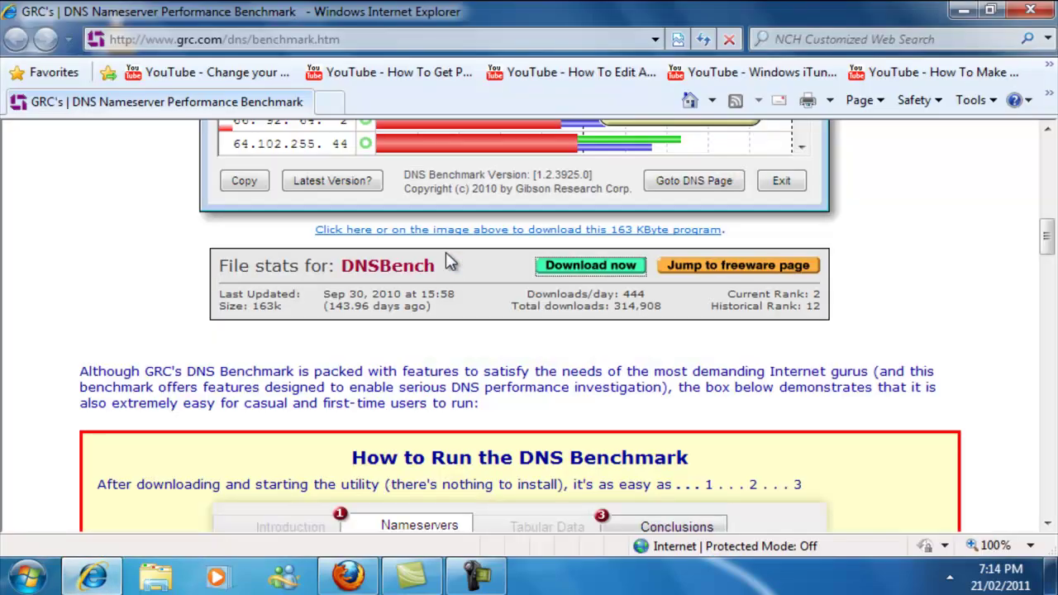
pyautogui.scroll(5, 446, 261)
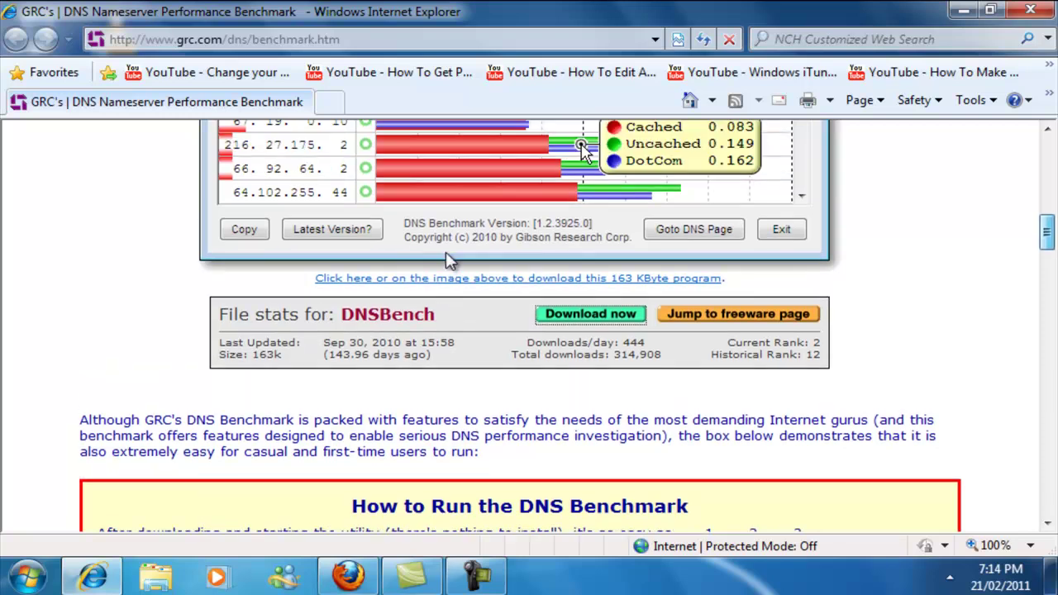
pyautogui.scroll(-6, 447, 261)
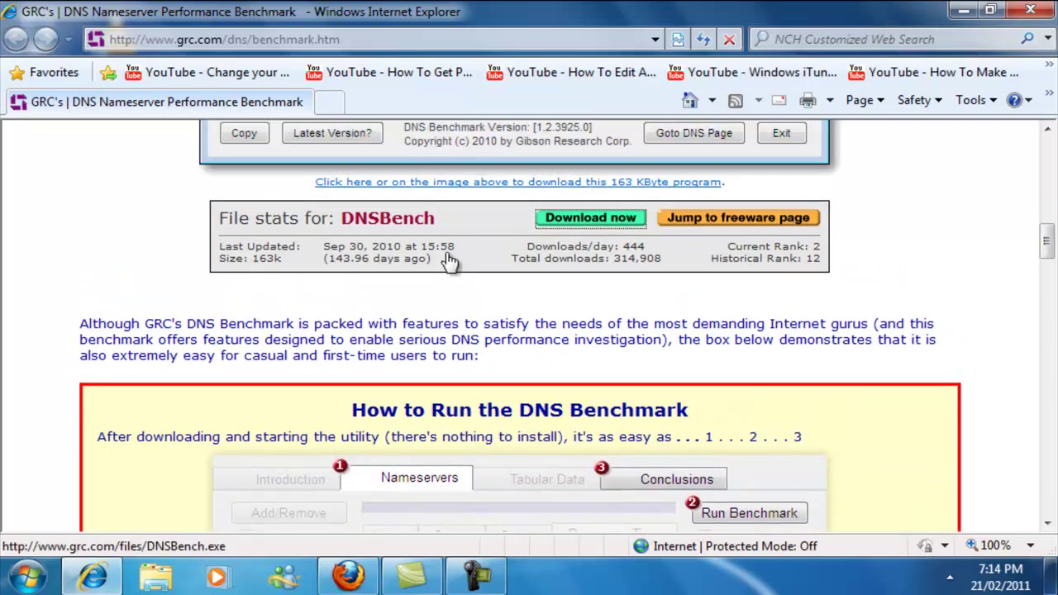
pyautogui.click(449, 262)
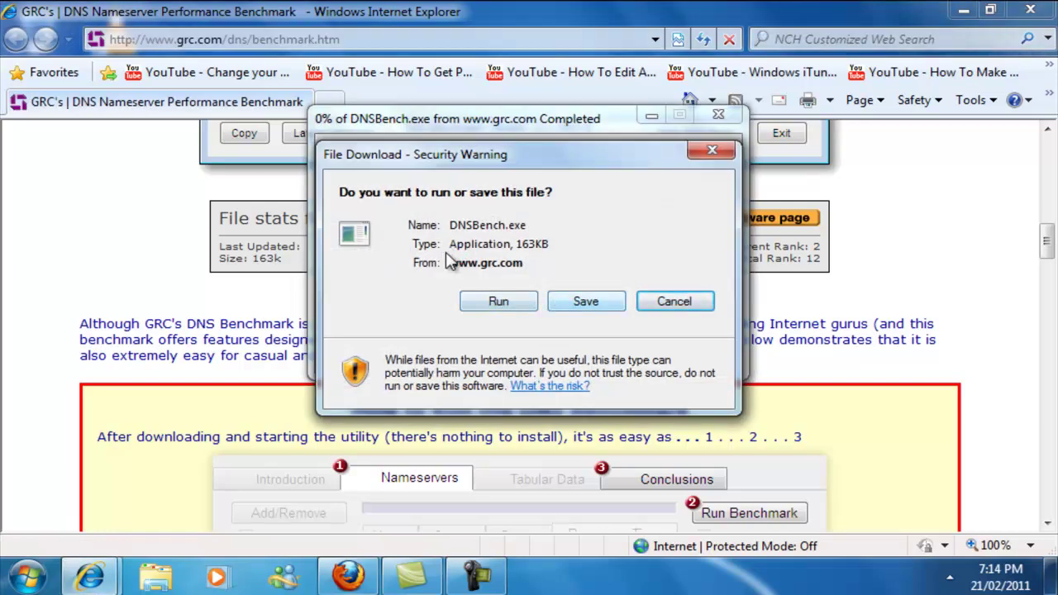
pyautogui.press('Return')
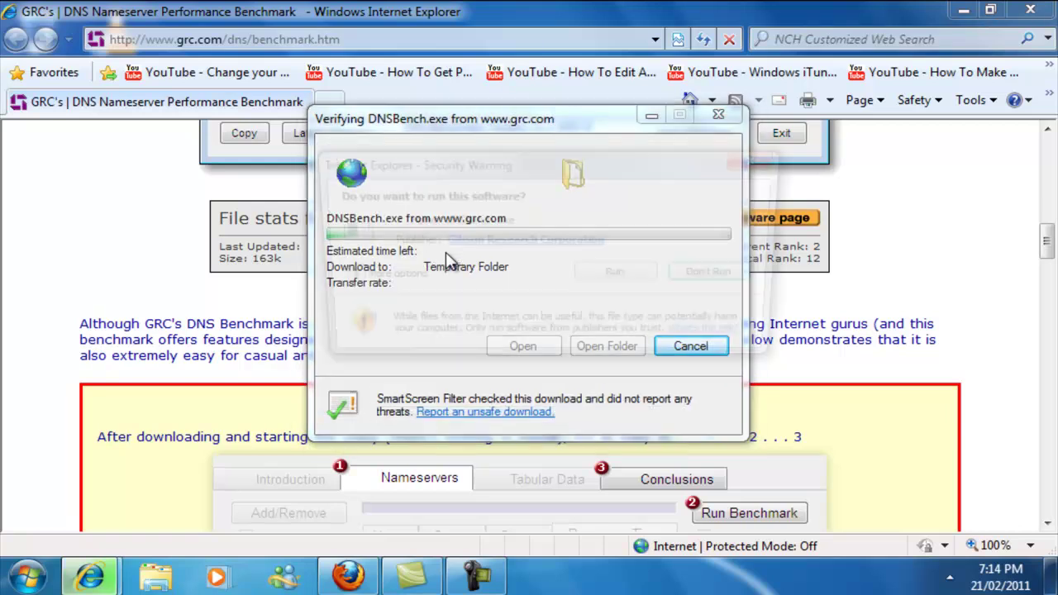
pyautogui.hotkey('alt', 'r')
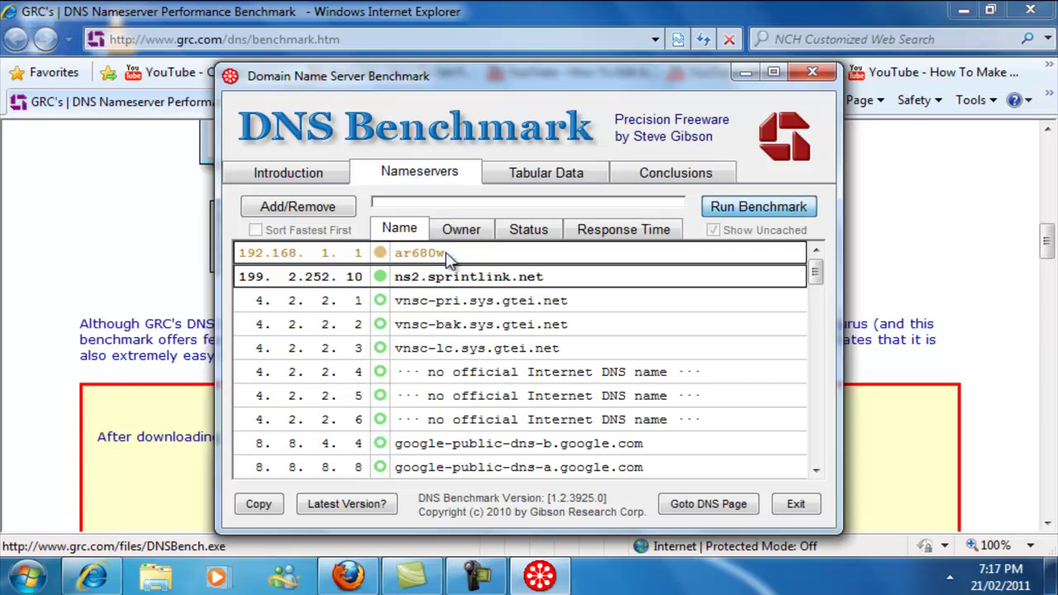
# - Run the nameserver benchmark and stop it partway through
pyautogui.click(758, 207)
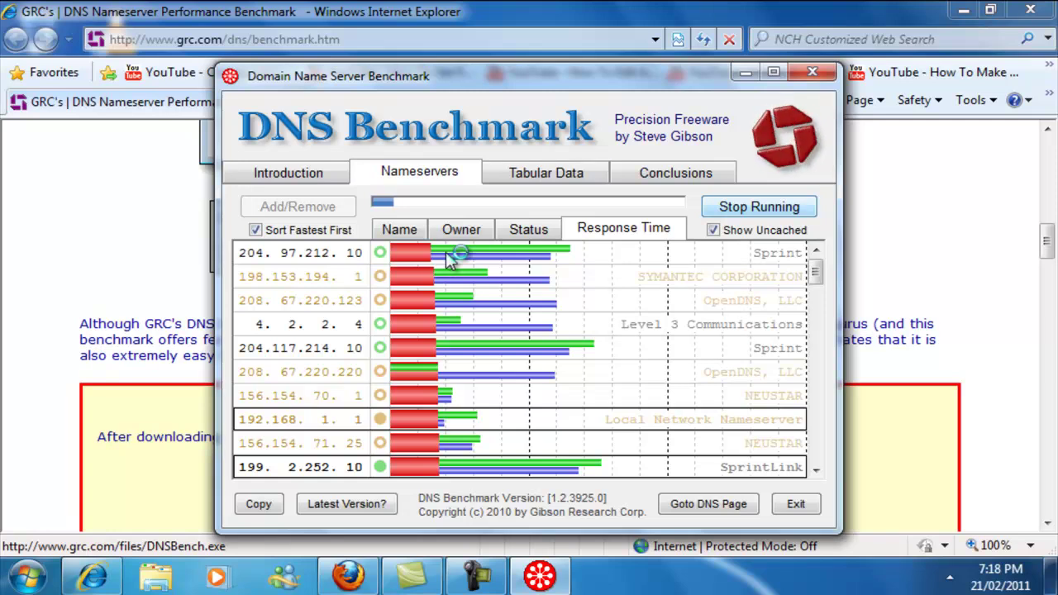
pyautogui.press('Return')
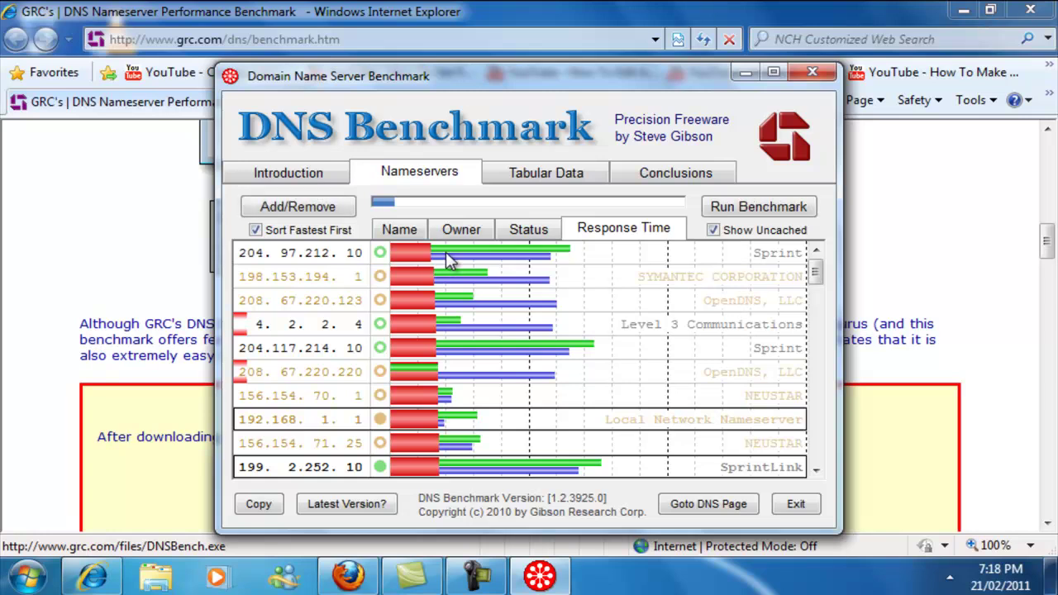
# - Go from the wireless network list through the Network and Sharing Center to the Network Connections window
pyautogui.click(949, 577)
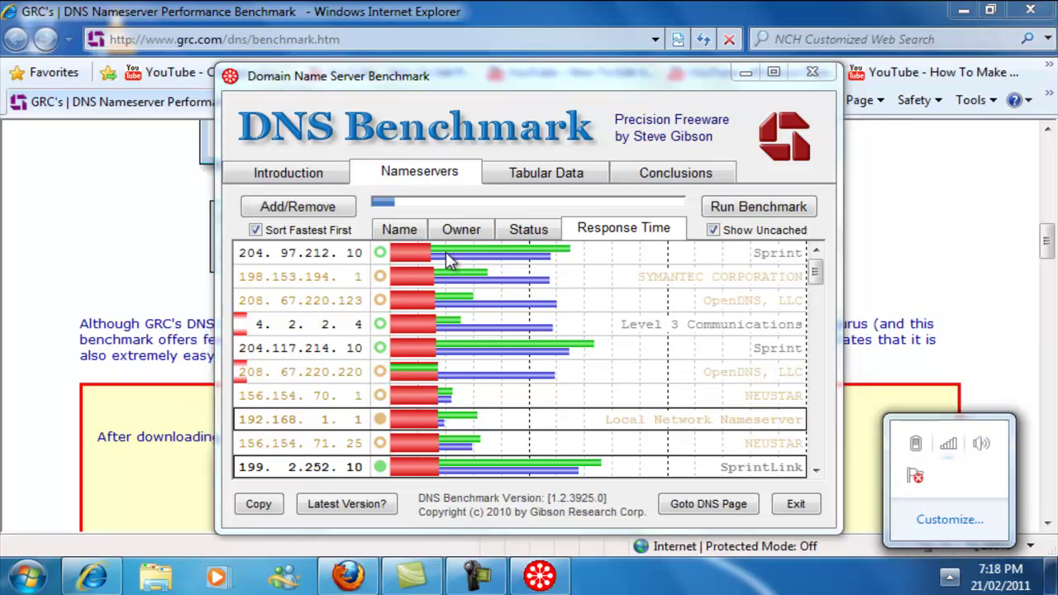
pyautogui.click(948, 444)
pyautogui.press('Return')
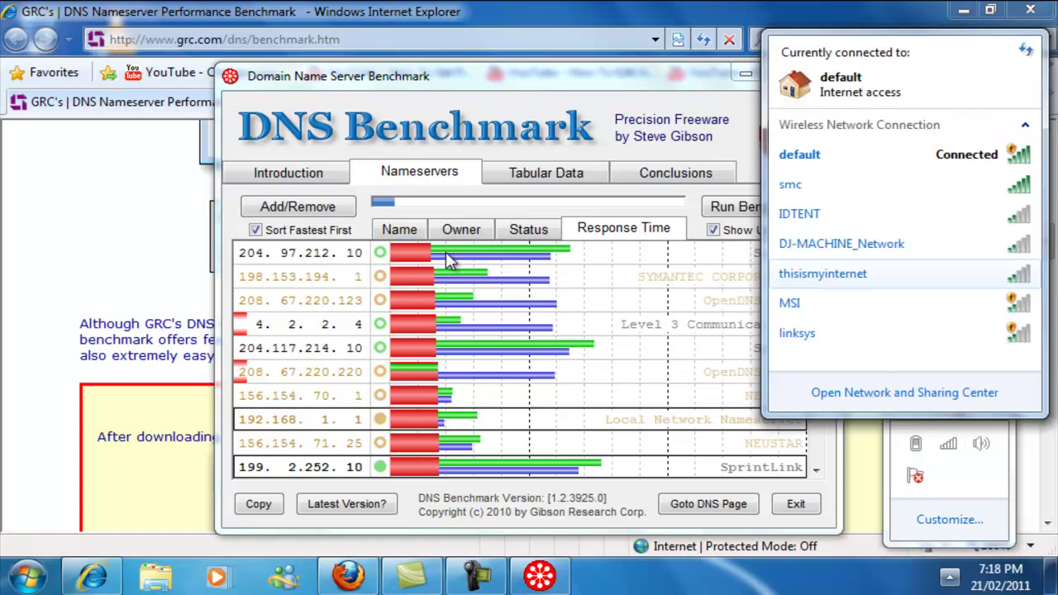
pyautogui.click(904, 393)
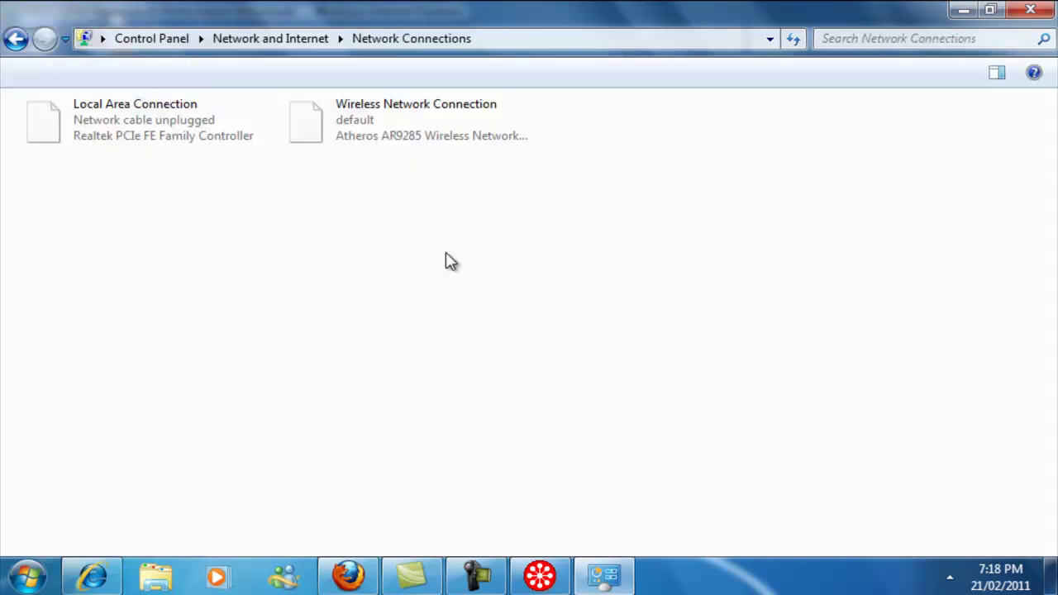
# - Open the properties of the Wireless Network Connection
pyautogui.rightClick(437, 125)
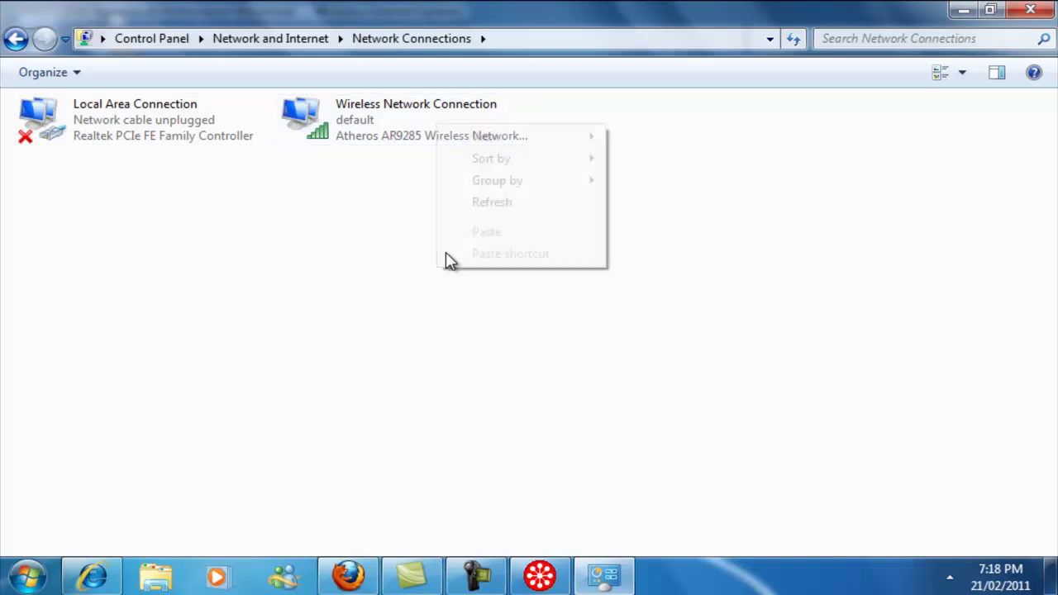
pyautogui.click(416, 120)
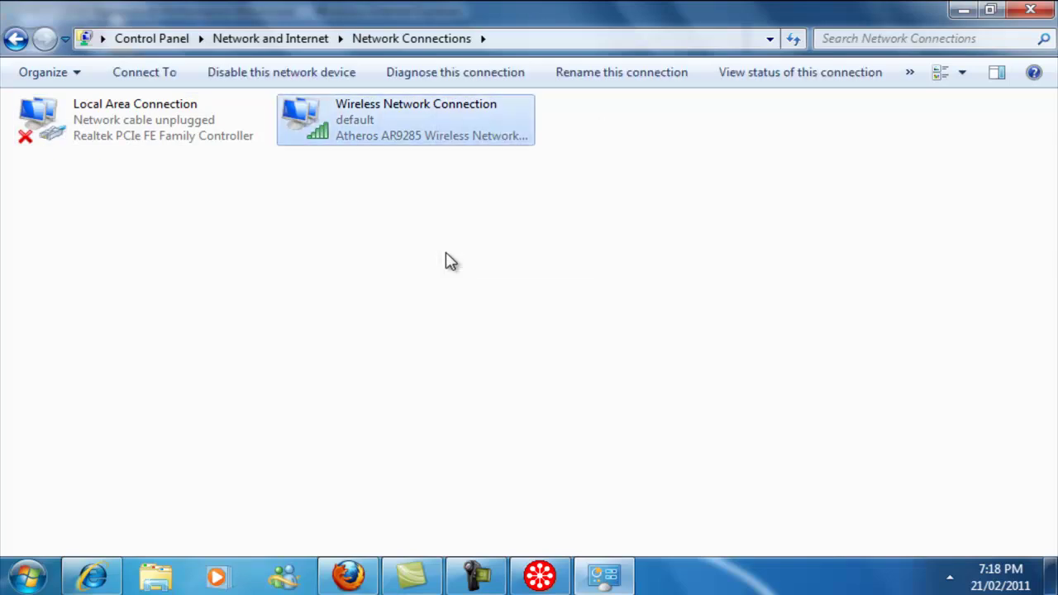
pyautogui.rightClick(395, 107)
pyautogui.click(459, 319)
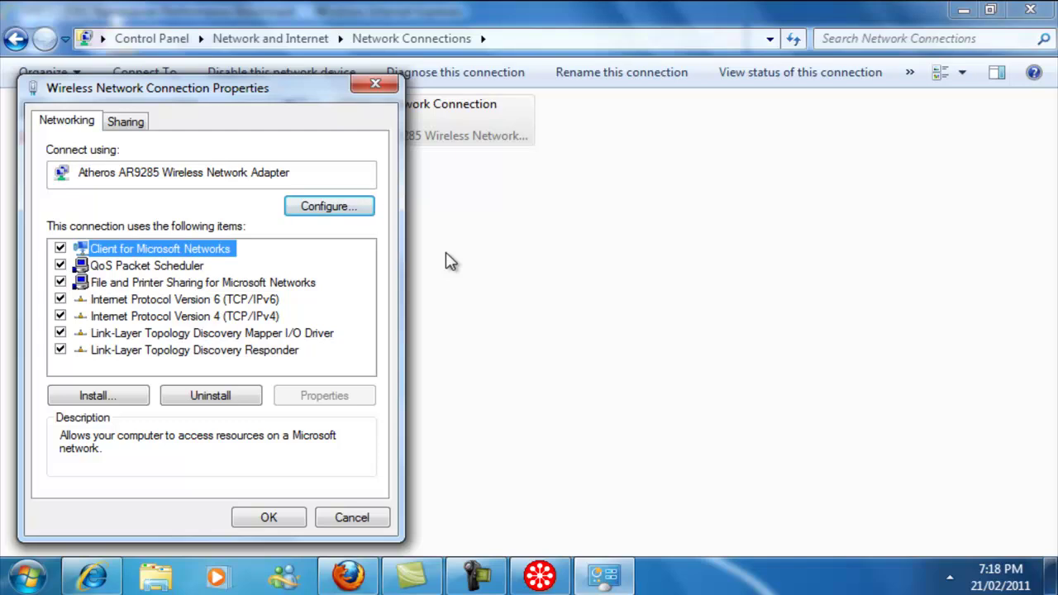
# - Open the properties of Internet Protocol Version 4 (TCP/IPv4) for the wireless connection
pyautogui.press('Down')
pyautogui.press('Down')
pyautogui.press('Down')
pyautogui.press('Down')
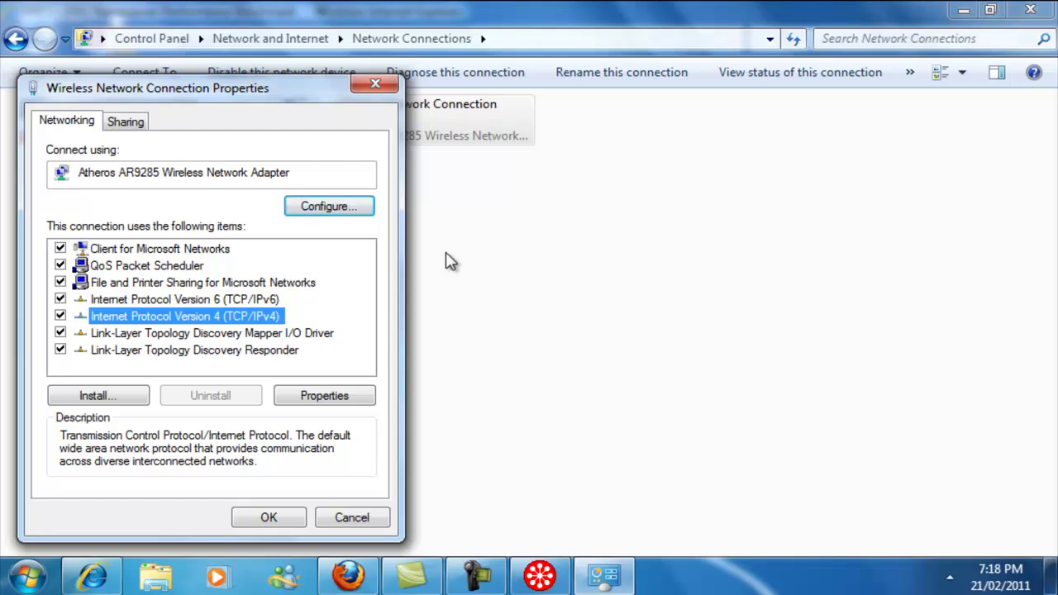
pyautogui.hotkey('alt', 'r')
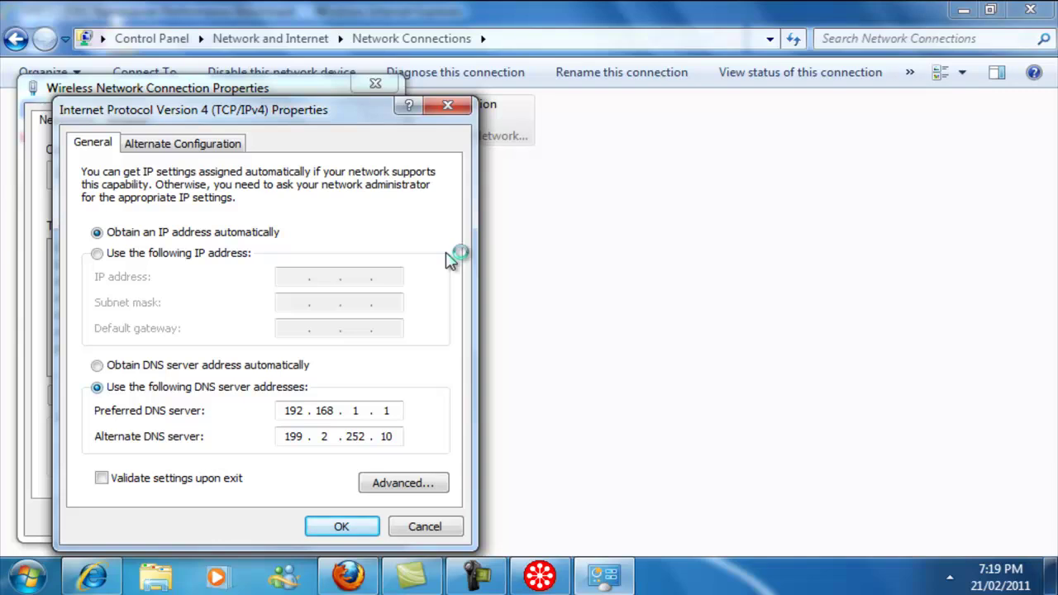
# - Clear the DNS server entries, select manual DNS server addresses, and consult the nameserver response times in the DNS Benchmark
pyautogui.hotkey('alt', 'b')
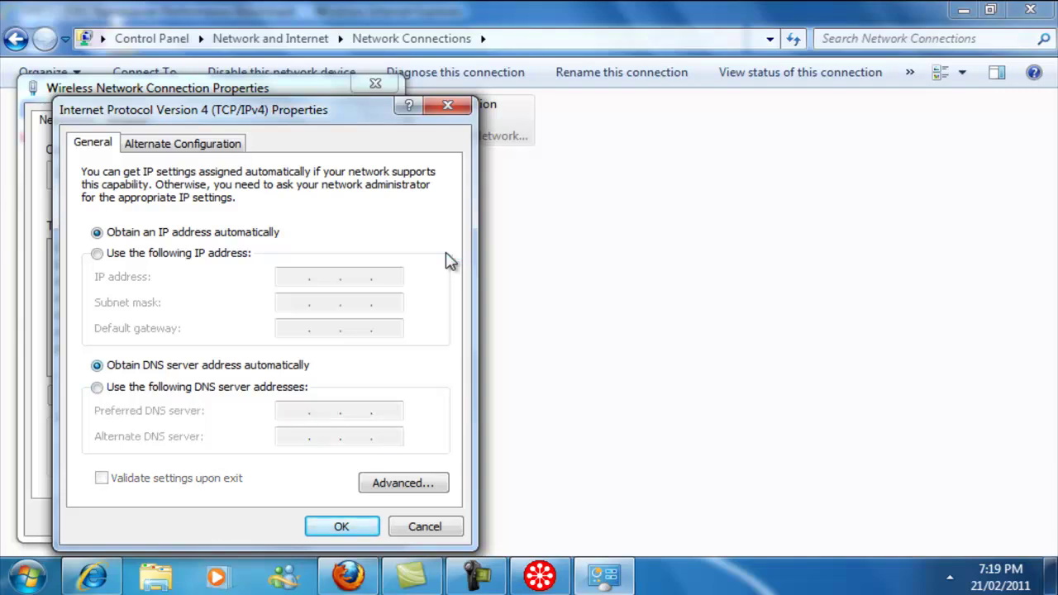
pyautogui.hotkey('alt', 'e')
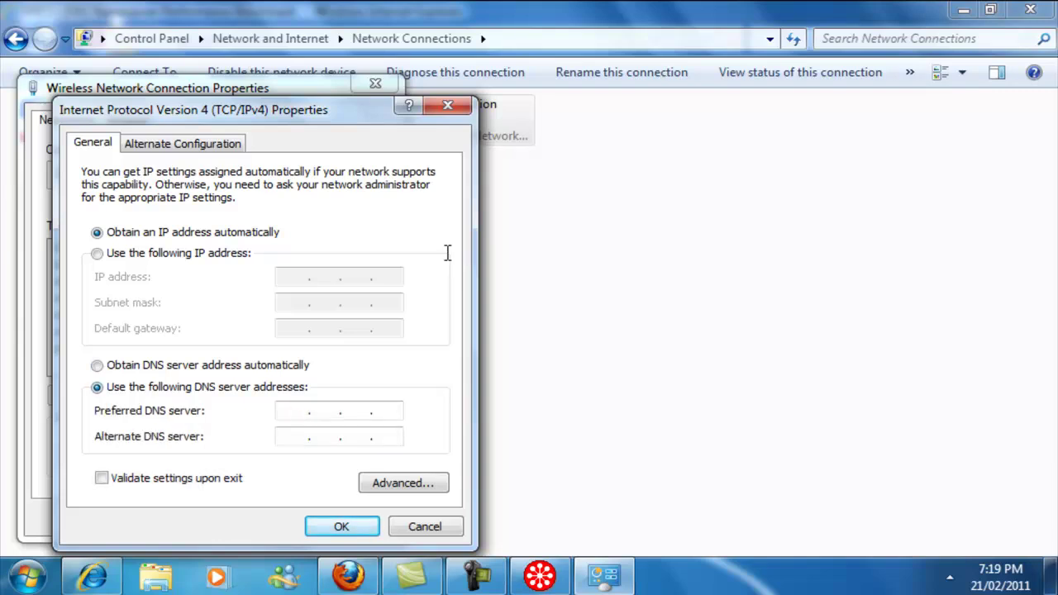
pyautogui.press('Tab')
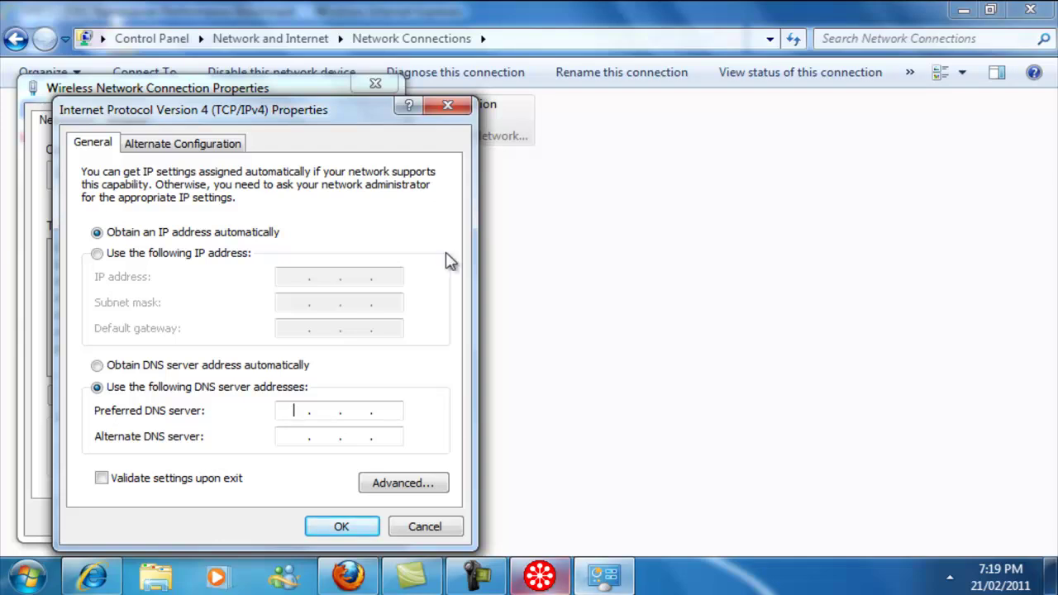
pyautogui.hotkey('alt', 'Tab')
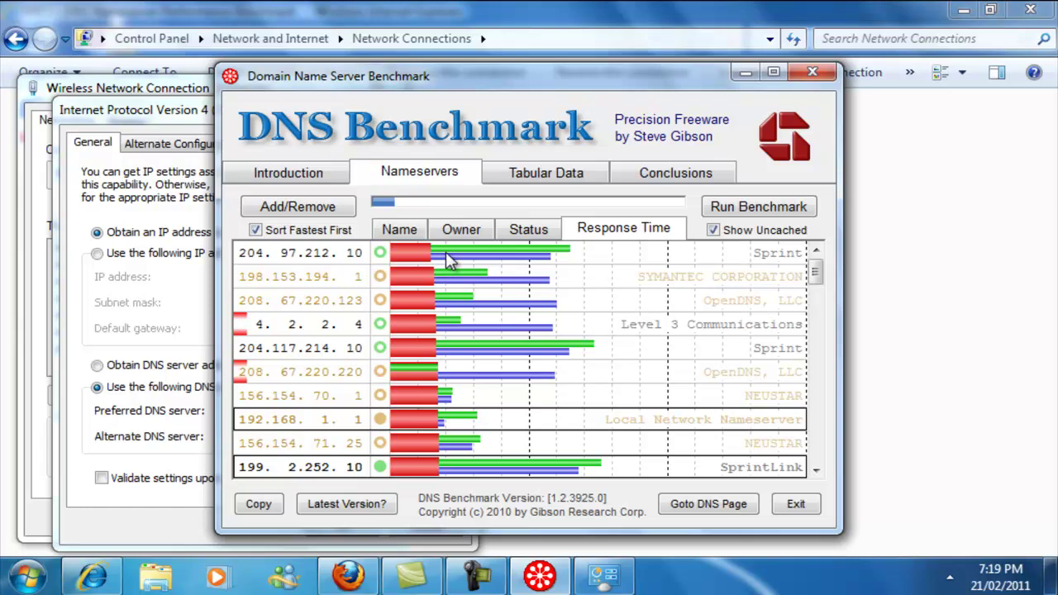
pyautogui.hotkey('alt', 'Tab')
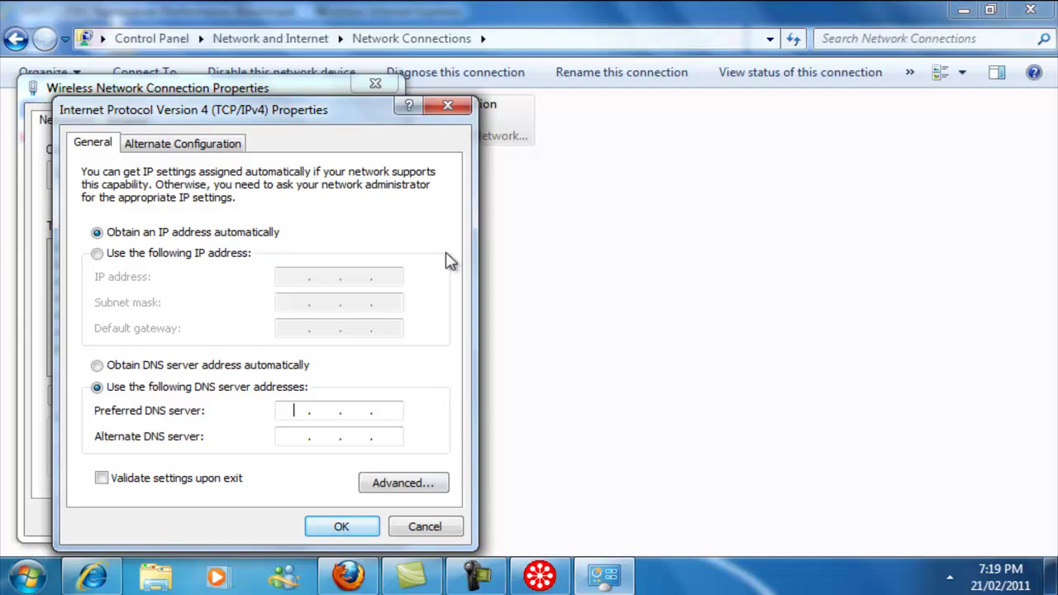
# - Set the IPv4 connection to obtain its DNS server address automatically and apply the setting
pyautogui.hotkey('alt', 'b')
pyautogui.press('Return')
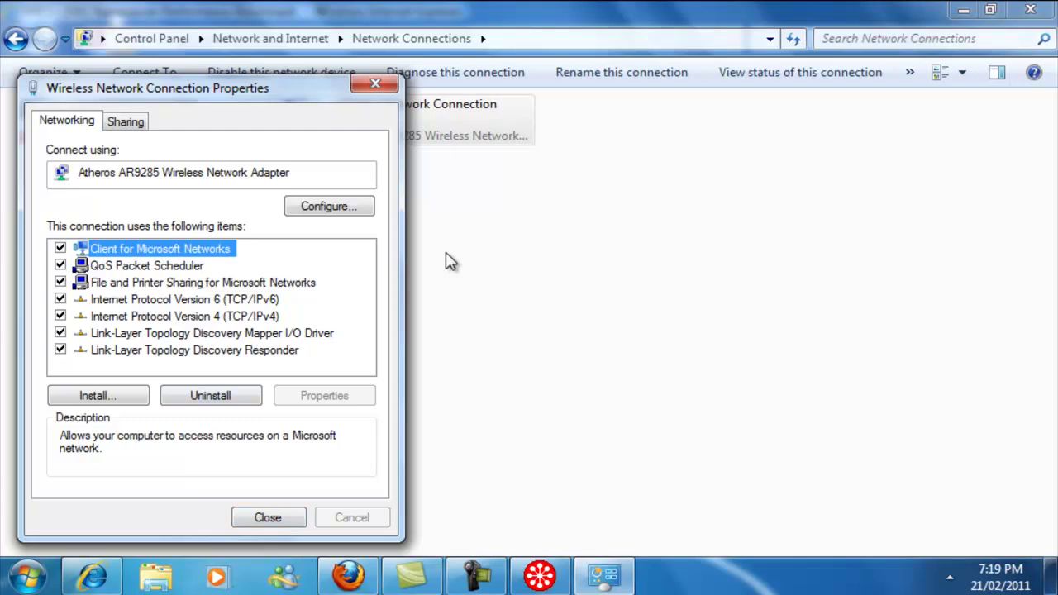
# - Try to reopen the Internet Protocol Version 4 (TCP/IPv4) properties from the wireless connection's item list
pyautogui.press('Down')
pyautogui.press('Down')
pyautogui.press('Down')
pyautogui.press('Down')
pyautogui.hotkey('alt', 'r')
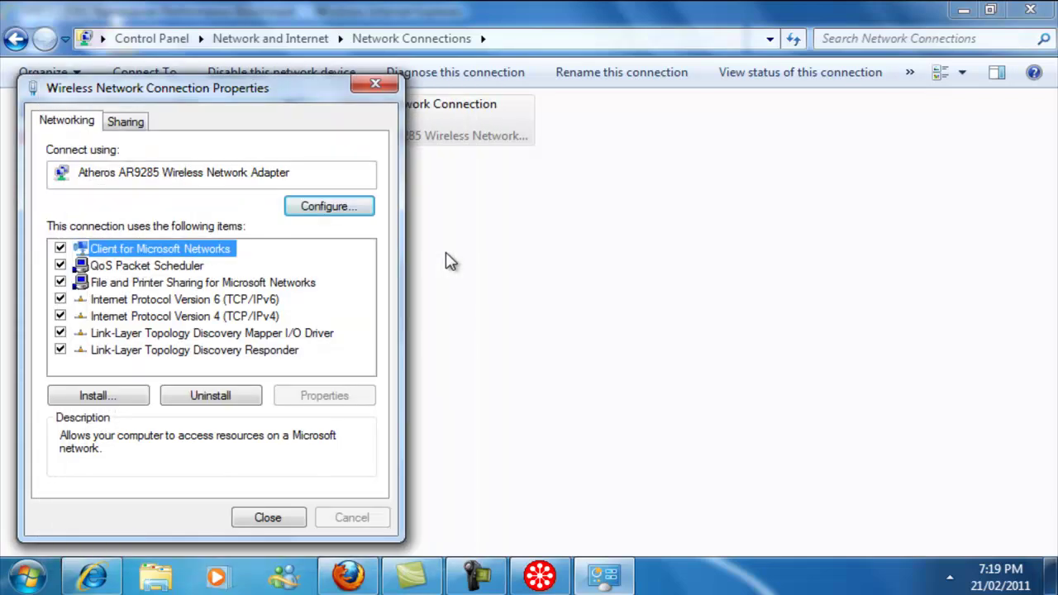
# - Close the wireless connection properties and the Network Connections window, and show the desktop
pyautogui.press('Return')
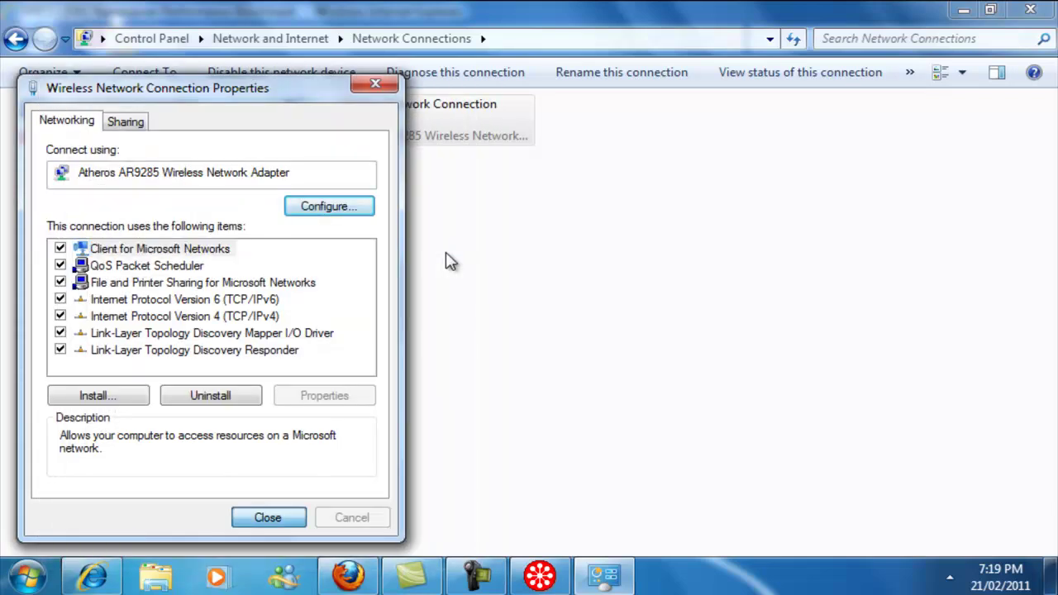
pyautogui.hotkey('alt', 'F4')
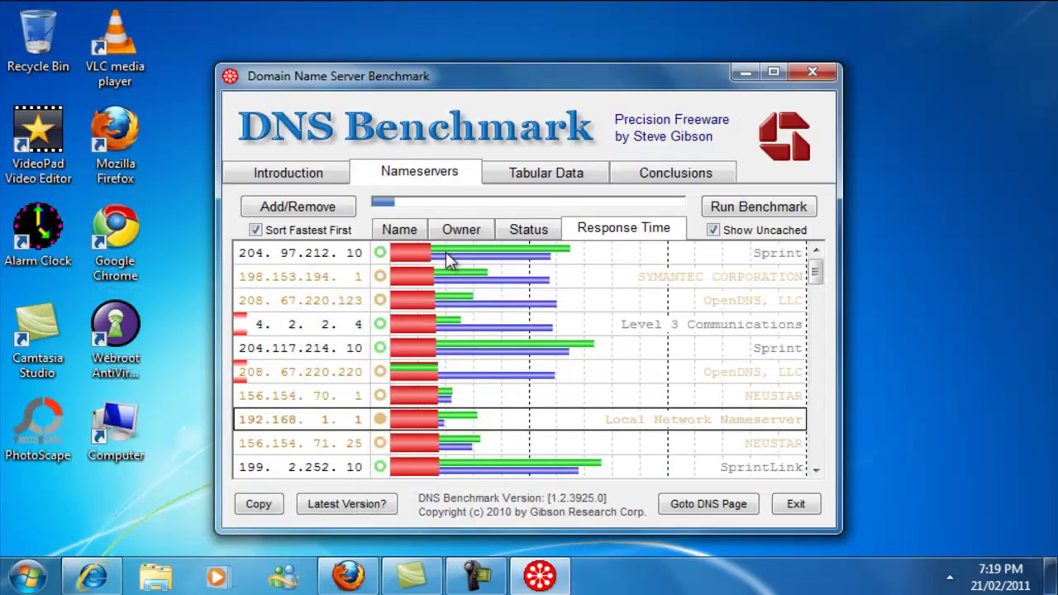
pyautogui.press('super+d')
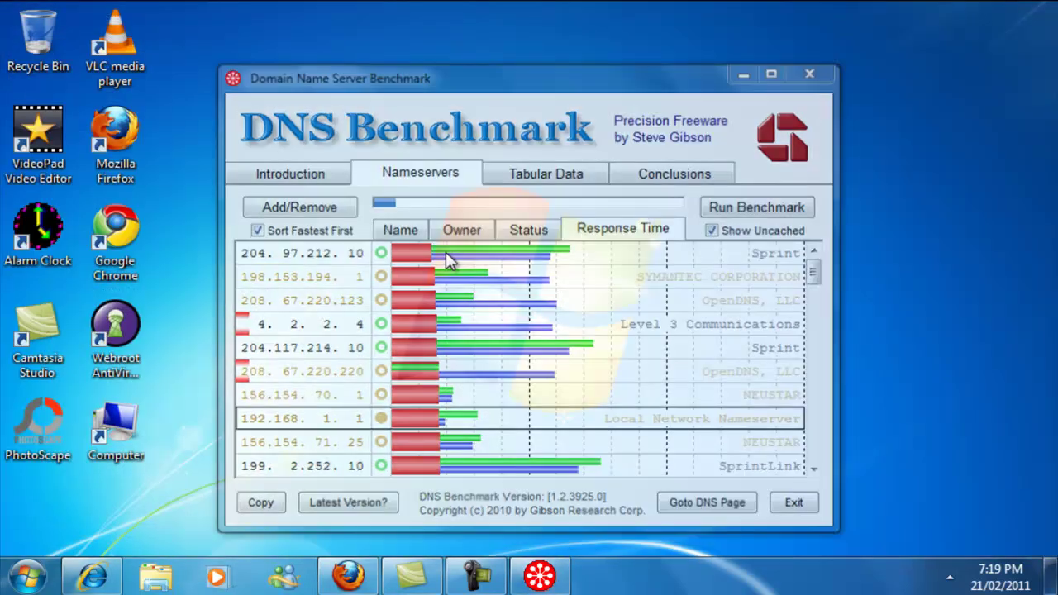